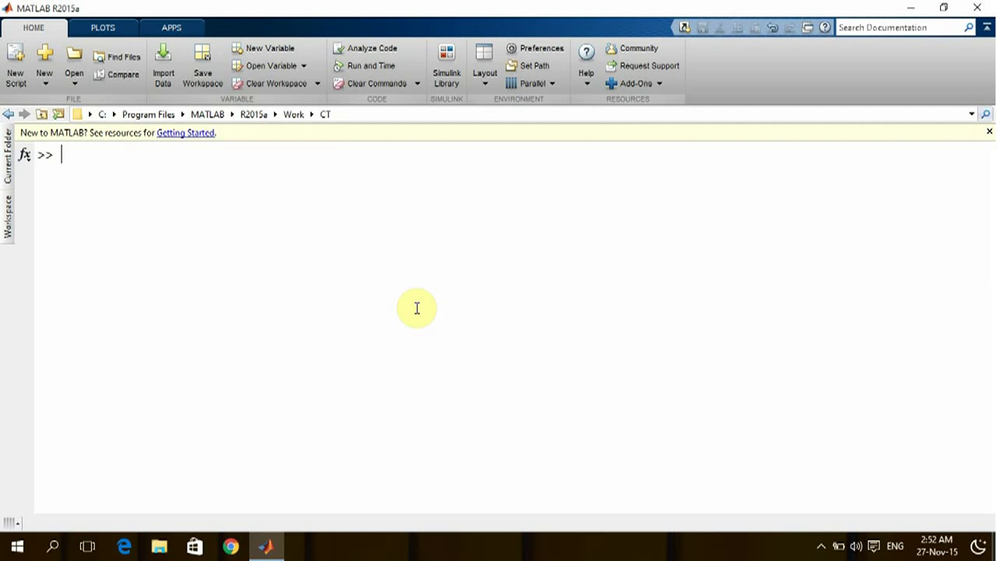
# Rerun CT_Burden from the command history and move the calculator window down and right
pyautogui.press('Up')
pyautogui.press('Up')
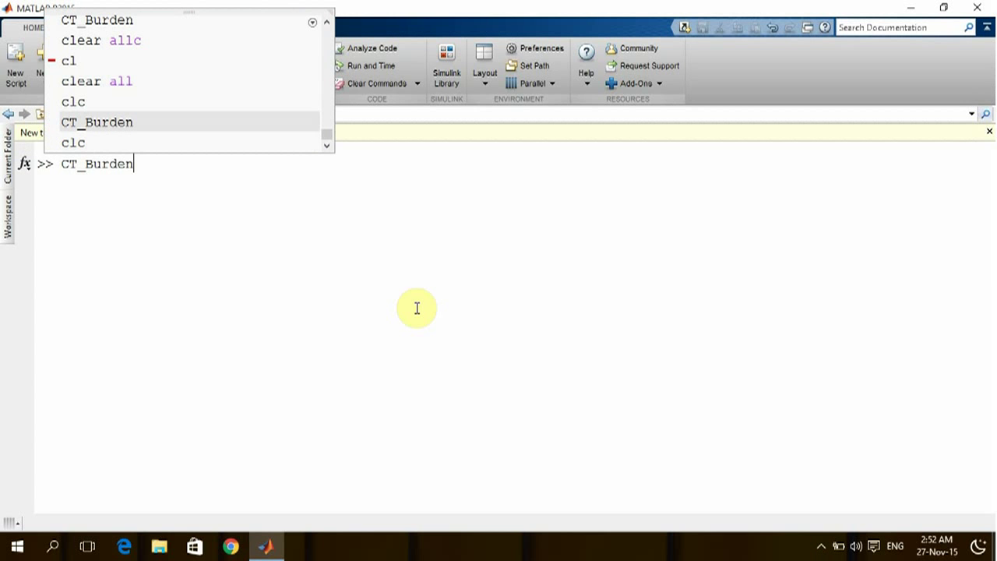
pyautogui.press('Return')
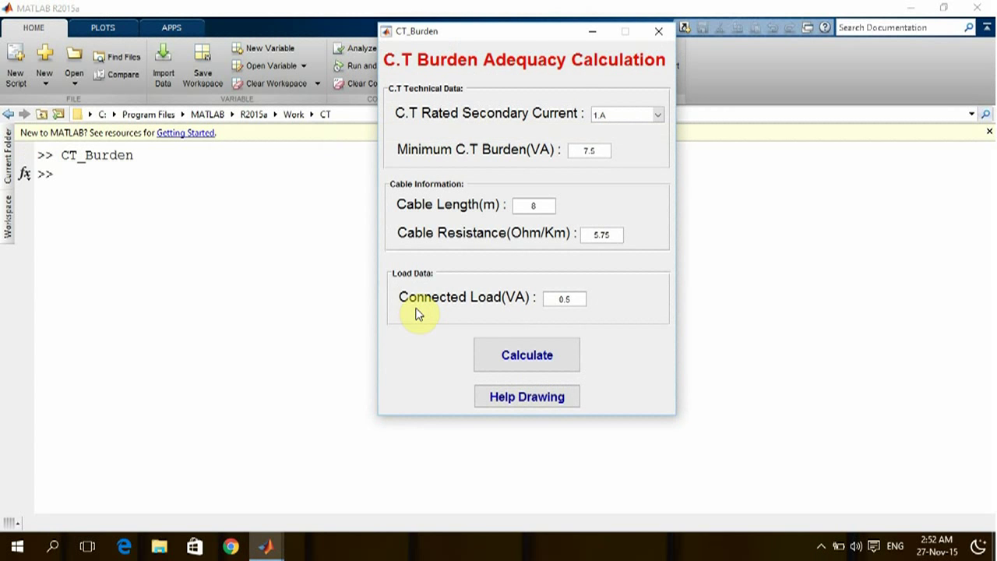
pyautogui.moveTo(554, 44); pyautogui.dragTo(582, 91)
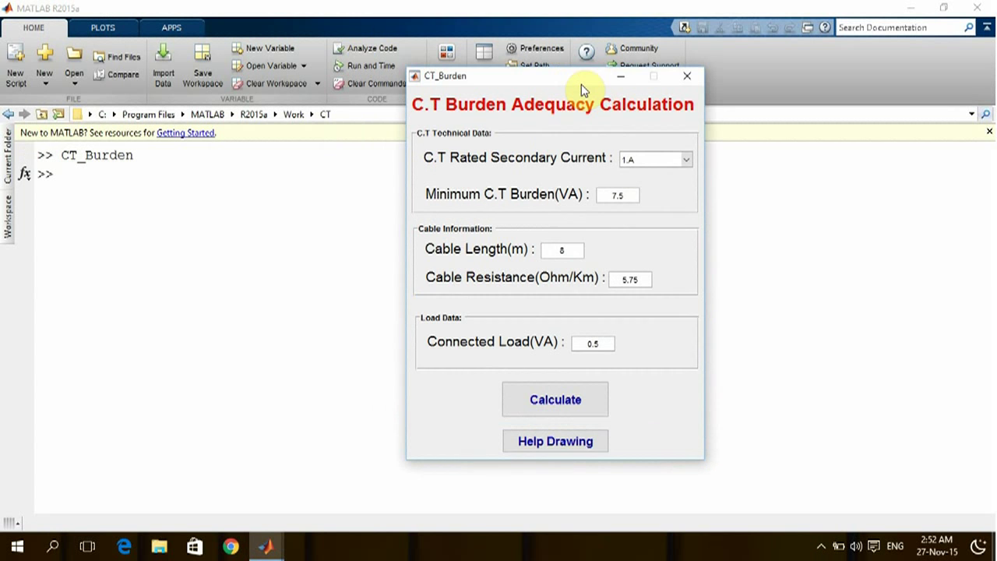
pyautogui.click(575, 444)
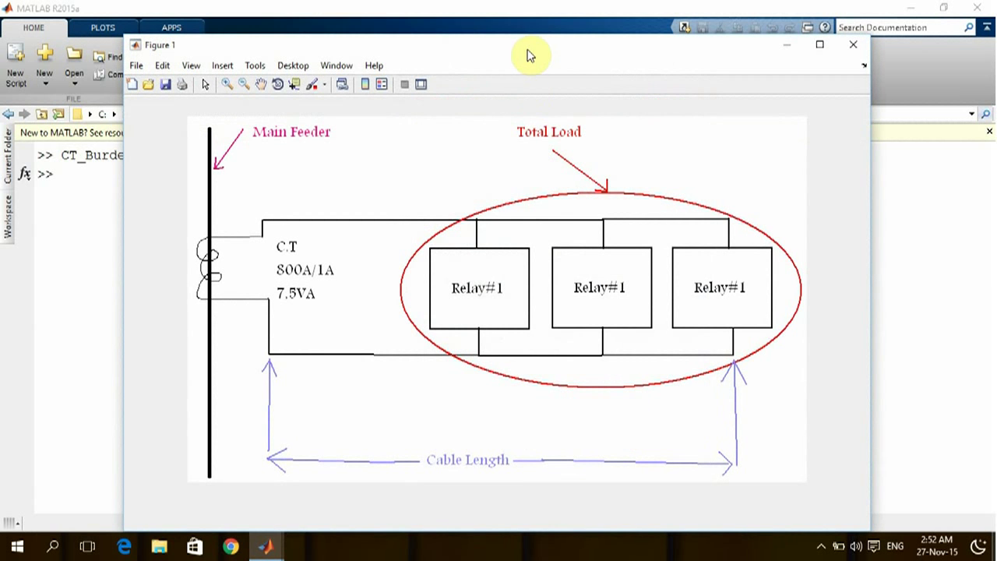
pyautogui.click(820, 45)
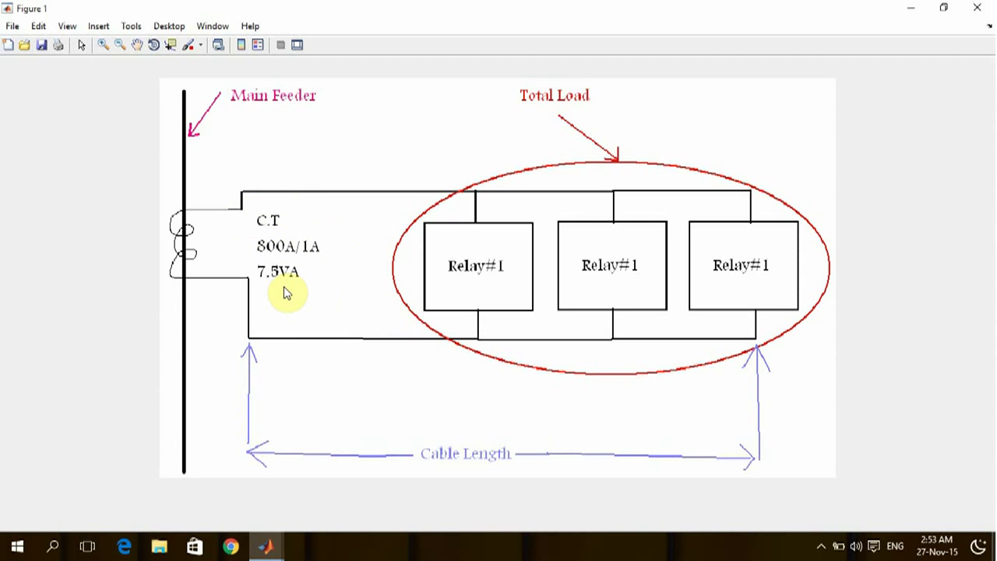
pyautogui.click(975, 9)
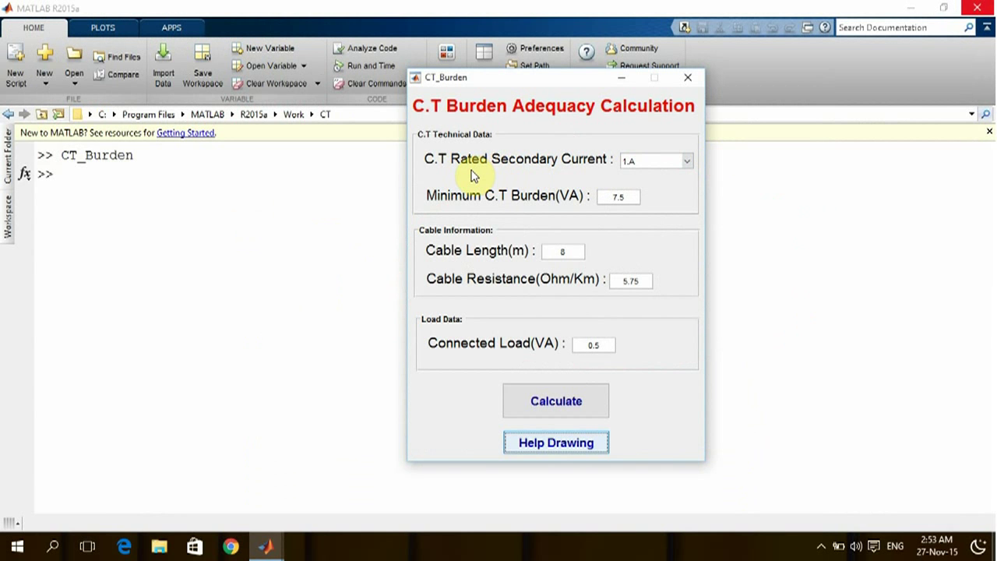
# Choose 5.A rated secondary current and replace the 7.5 minimum CT burden with 10 VA
pyautogui.click(656, 164)
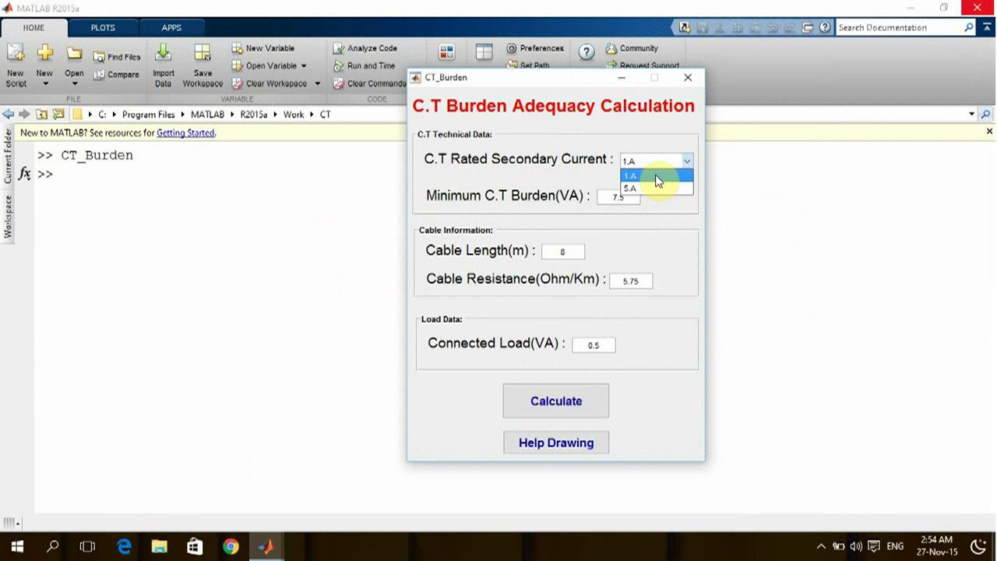
pyautogui.click(657, 189)
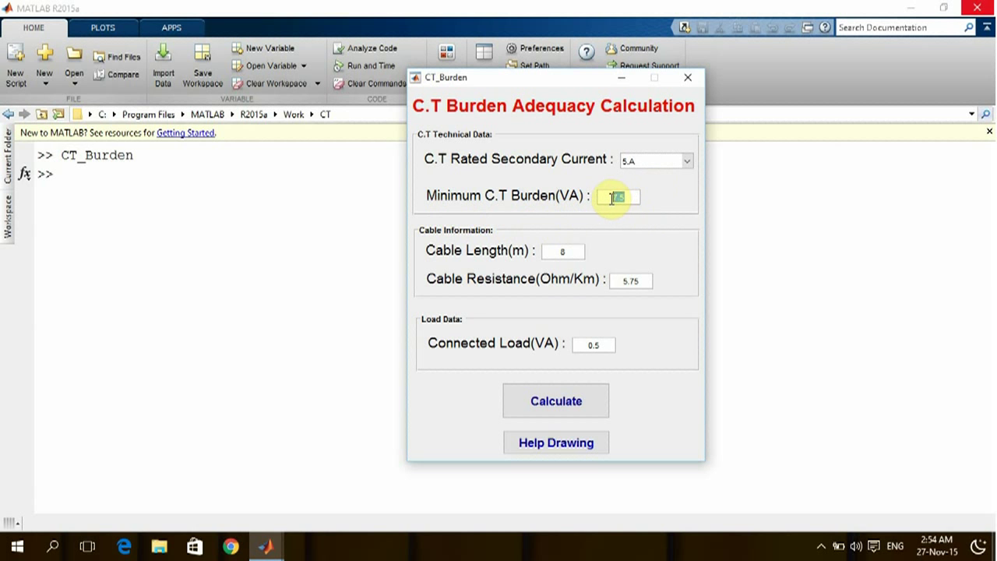
pyautogui.moveTo(613, 197); pyautogui.dragTo(633, 197)
pyautogui.write('10')
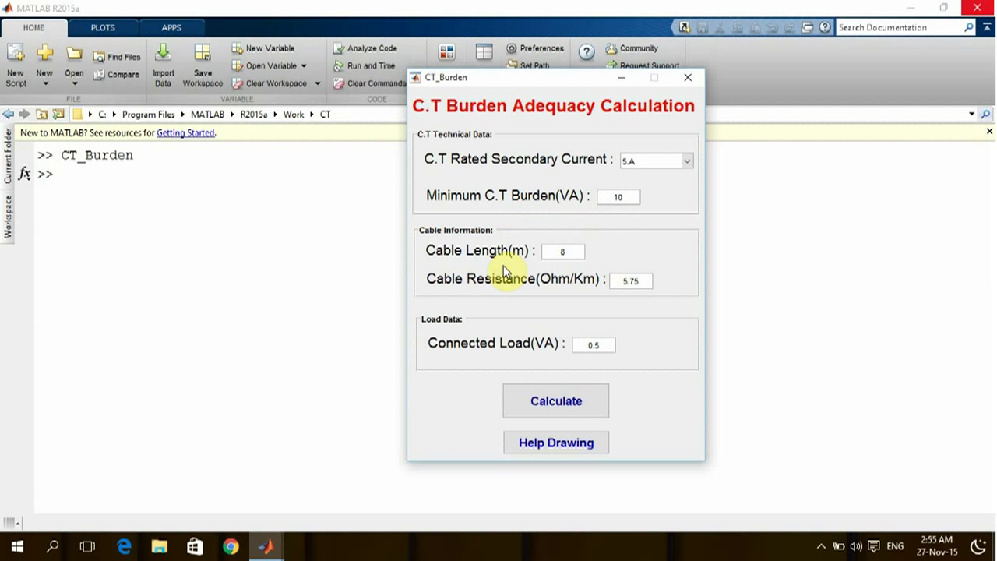
# Enter a 50 m cable length and change the connected load from 0.5 to 5 VA
pyautogui.doubleClick(565, 253)
pyautogui.press('BackSpace')
pyautogui.write('50')
pyautogui.click(631, 282)
pyautogui.doubleClick(631, 281)
pyautogui.click(597, 345)
pyautogui.doubleClick(586, 345)
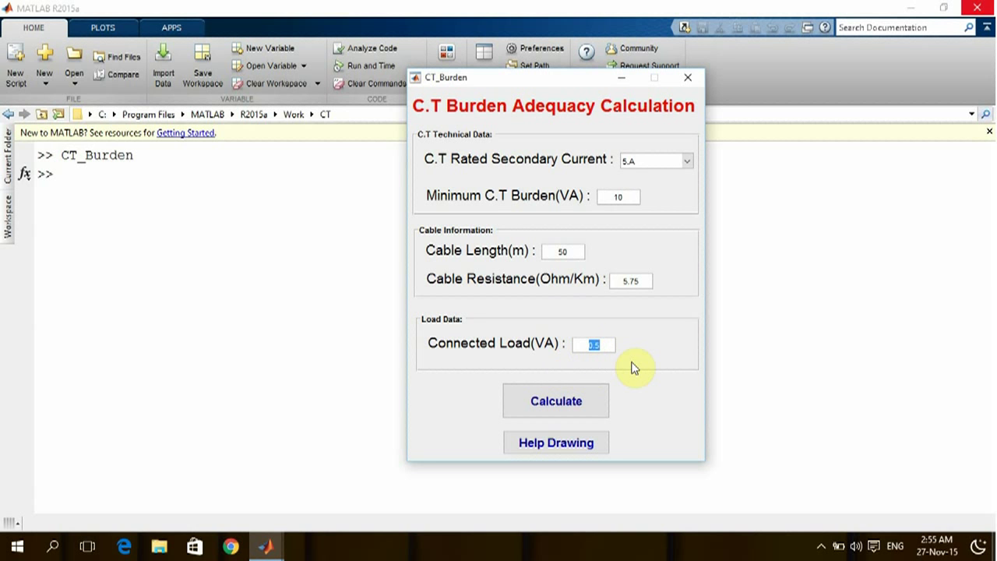
pyautogui.write('5')
# Calculate and scroll through the command window report: 24.21875 VA required, CT NOT ADEQUATE
pyautogui.click(590, 399)
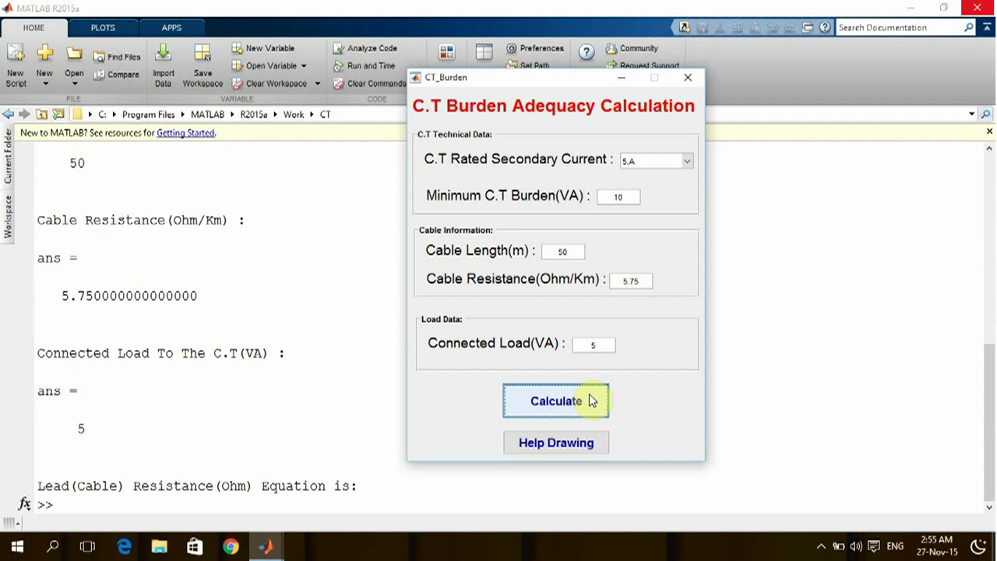
pyautogui.click(314, 402)
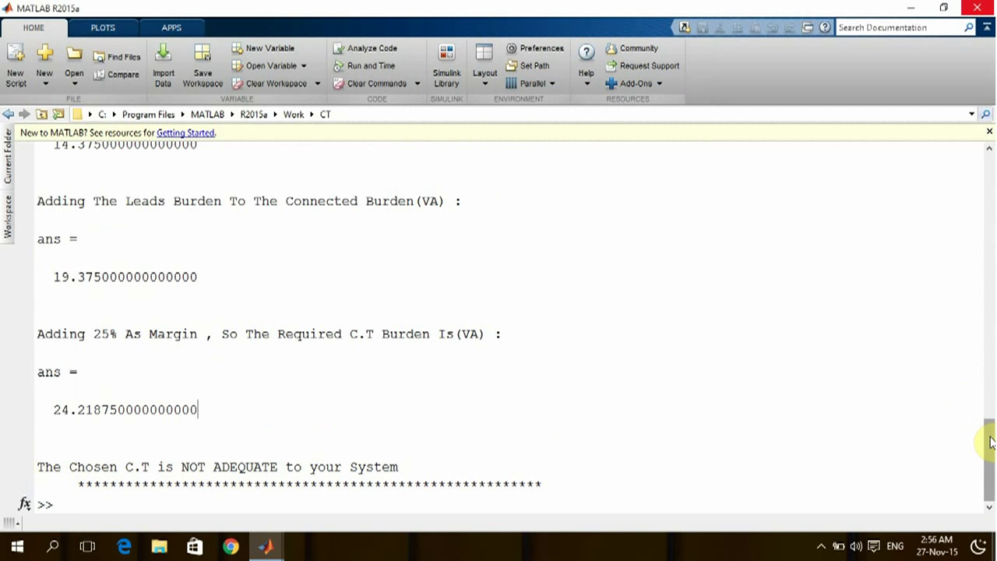
pyautogui.moveTo(988, 440); pyautogui.dragTo(989, 160)
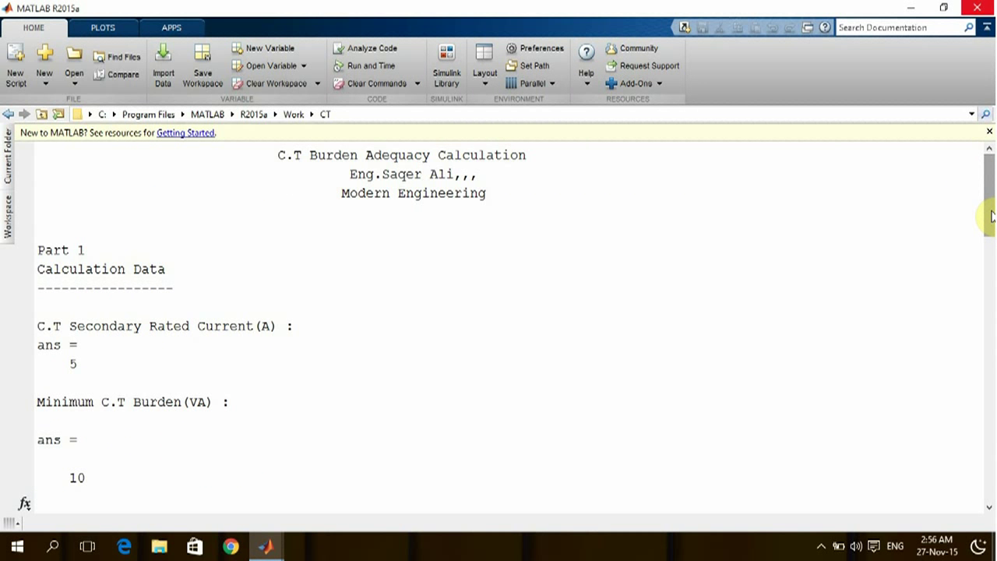
pyautogui.moveTo(990, 217); pyautogui.dragTo(990, 489)
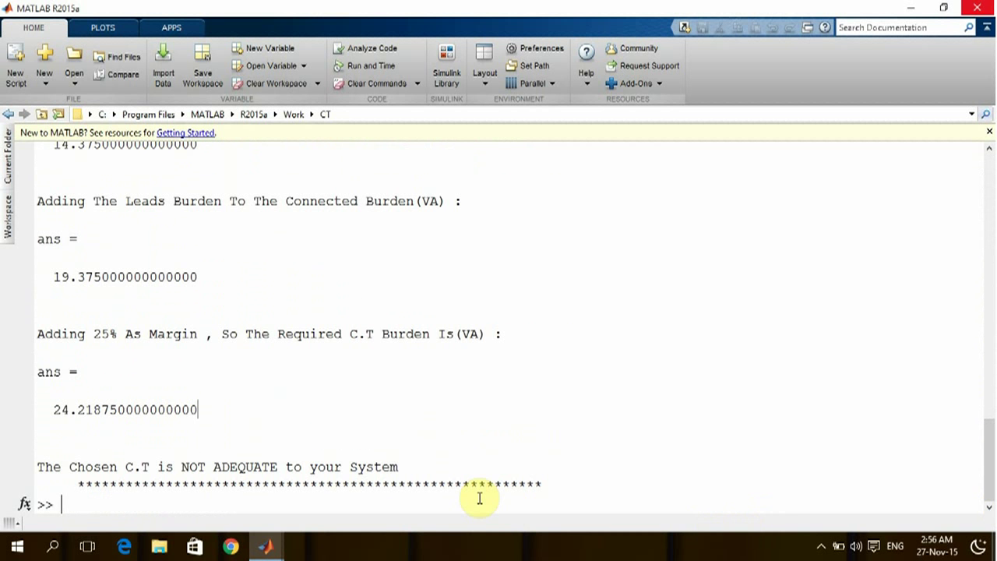
pyautogui.click(268, 546)
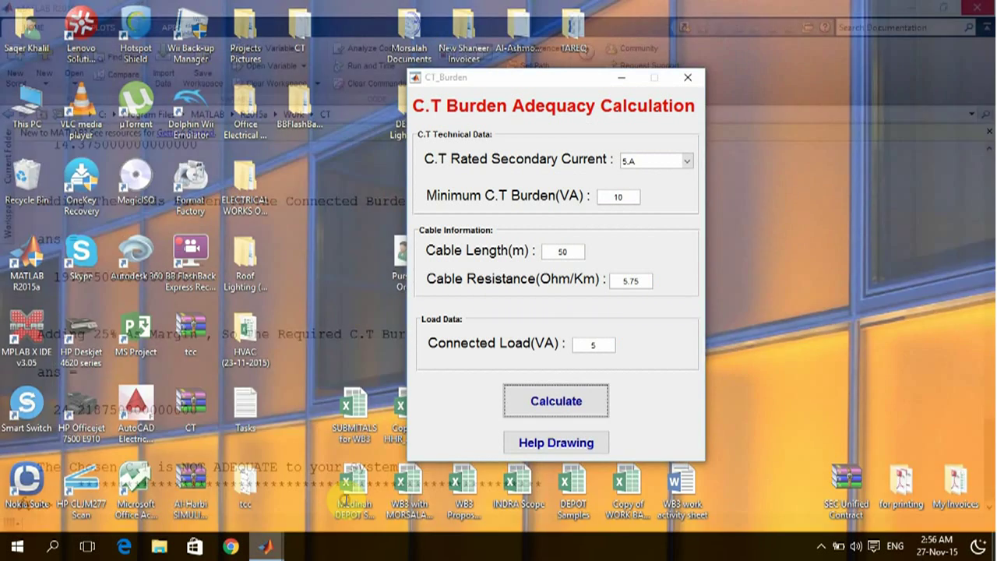
# Back in CT_Burden, change cable resistance from 5.75 to 3.5 Ohm/km and recalculate
pyautogui.click(346, 506)
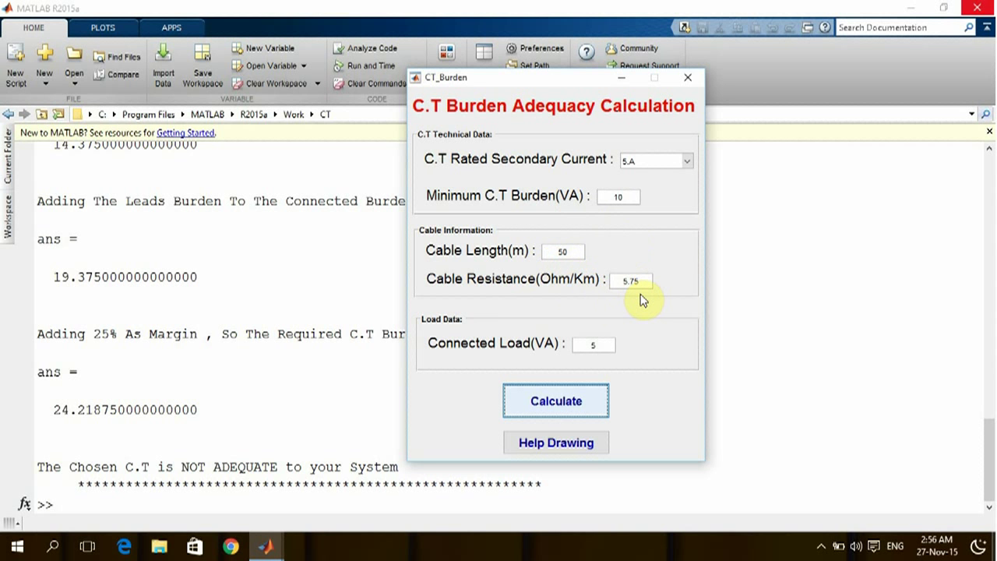
pyautogui.moveTo(639, 282); pyautogui.dragTo(617, 284)
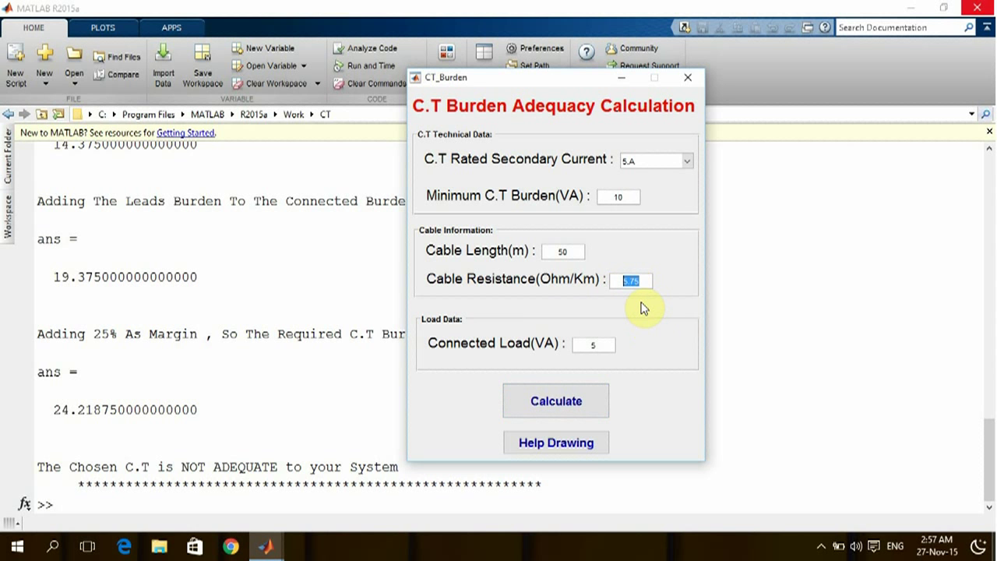
pyautogui.write('3.5')
pyautogui.click(568, 400)
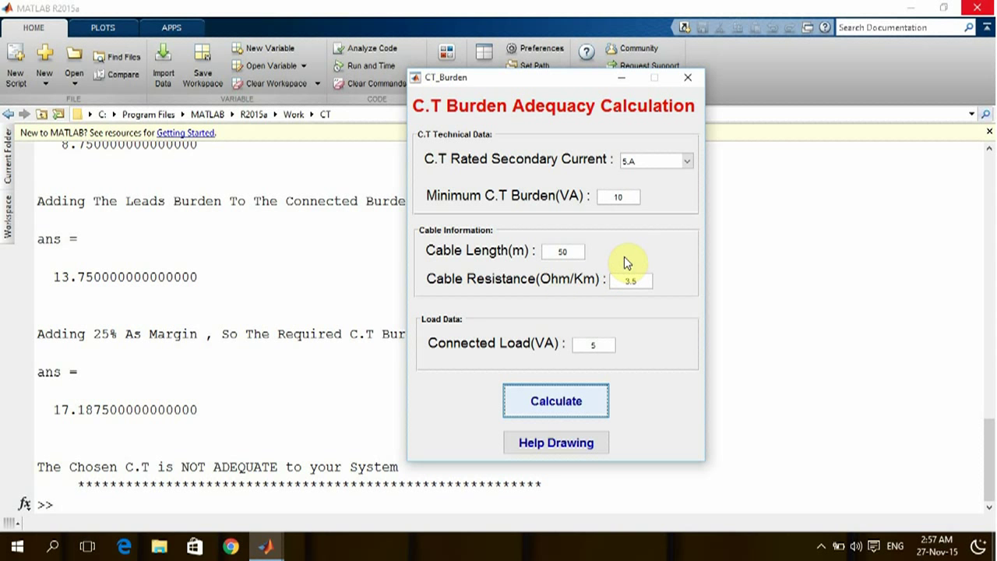
# Select 1.A as the rated secondary current and recalculate
pyautogui.click(664, 162)
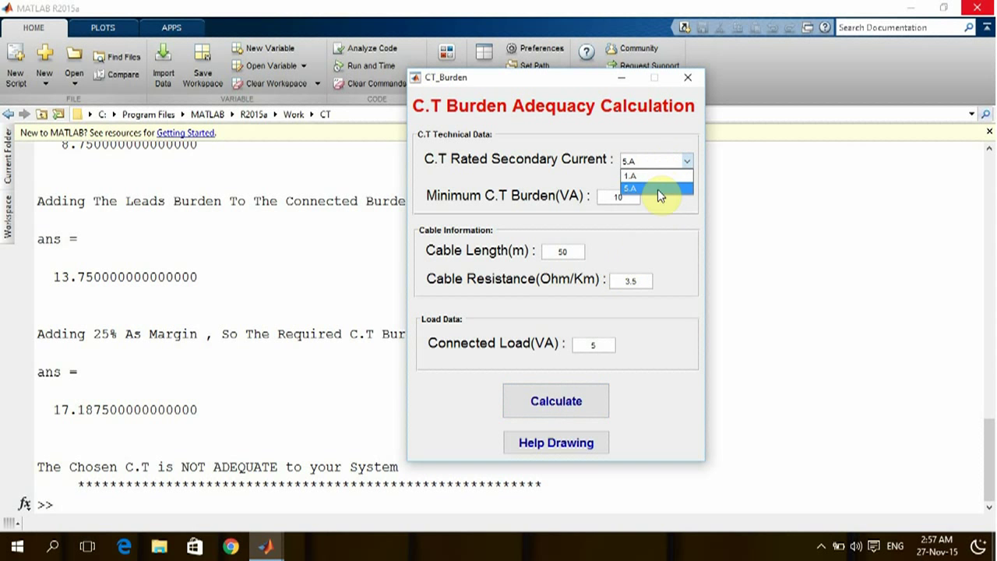
pyautogui.click(656, 175)
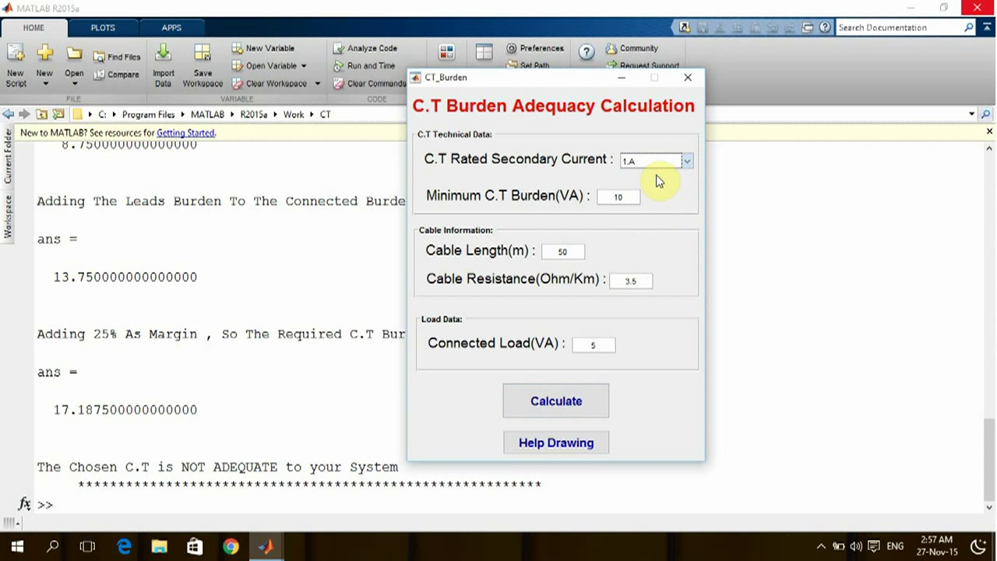
pyautogui.click(566, 422)
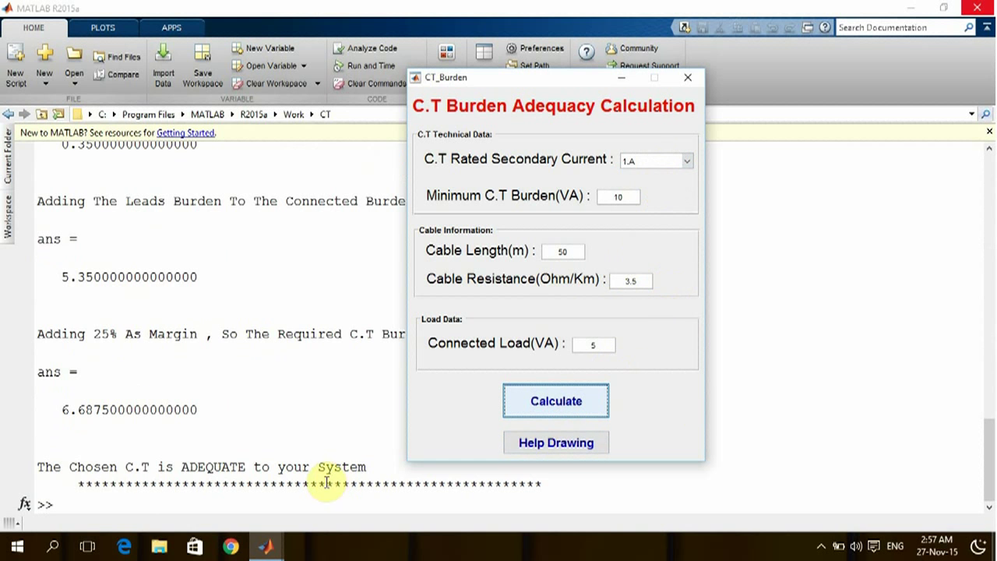
# Highlight the ADEQUATE verdict (6.6875 VA required) in the command window report
pyautogui.click(174, 464)
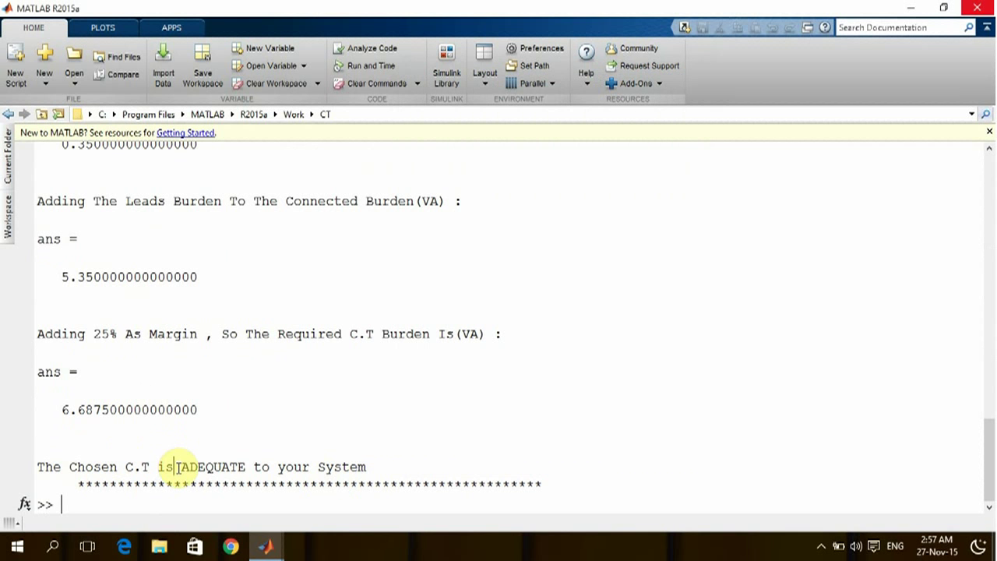
pyautogui.moveTo(178, 466); pyautogui.dragTo(247, 466)
pyautogui.click(269, 545)
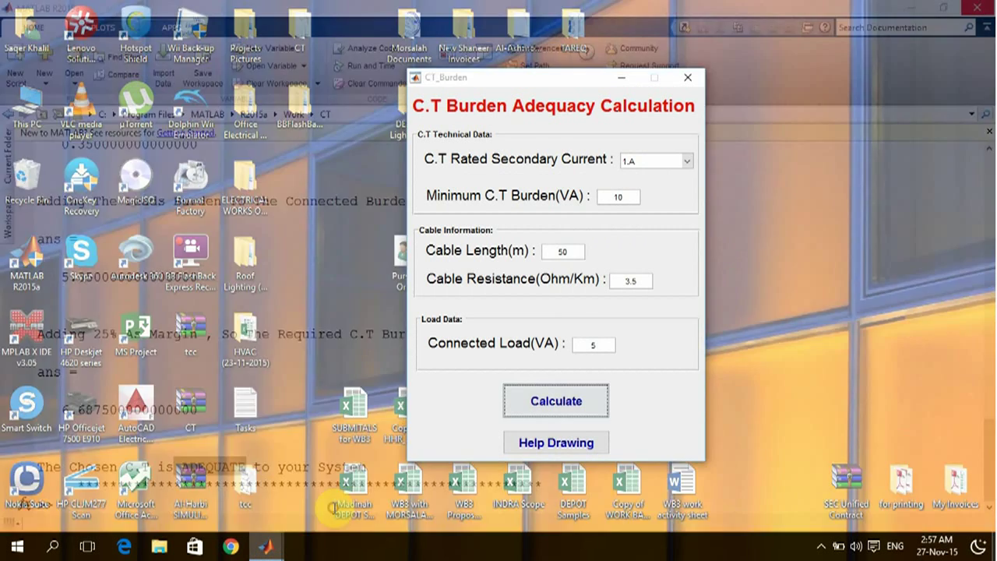
pyautogui.click(335, 508)
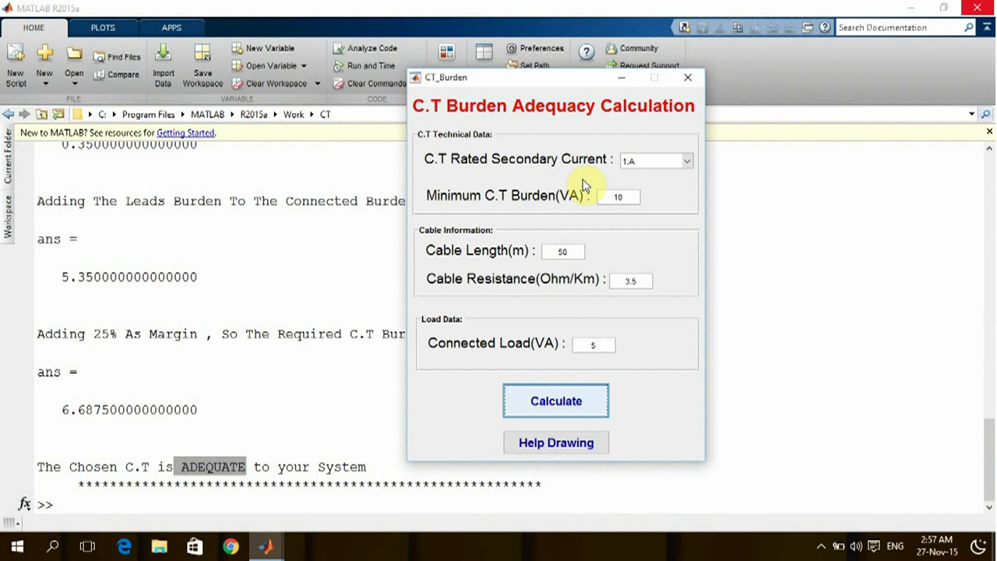